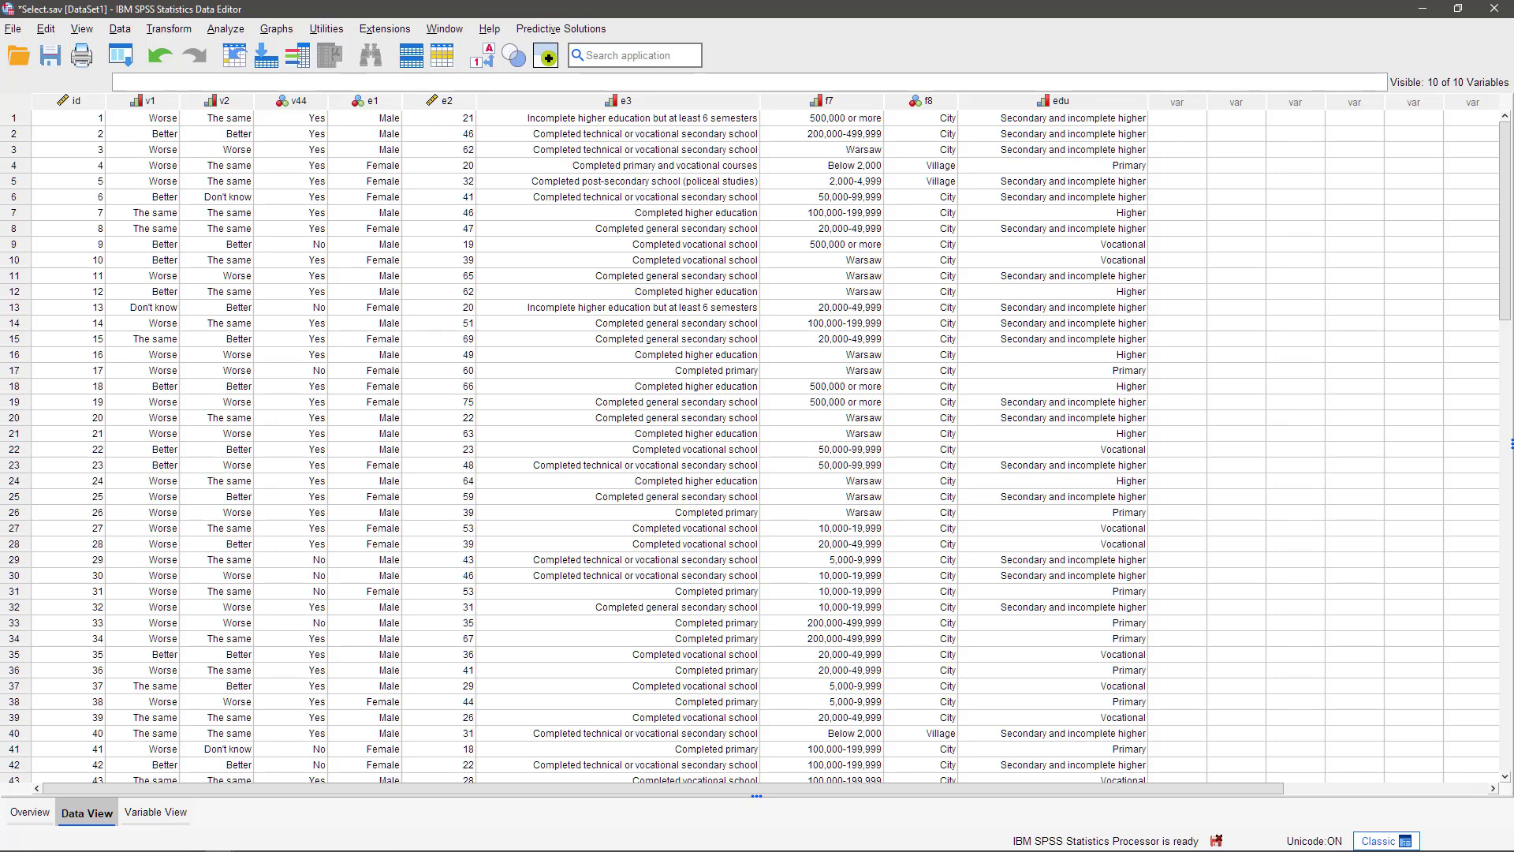
- Open Select Cases, choose selection by an if condition, and open the condition builder
left_click(119, 30)
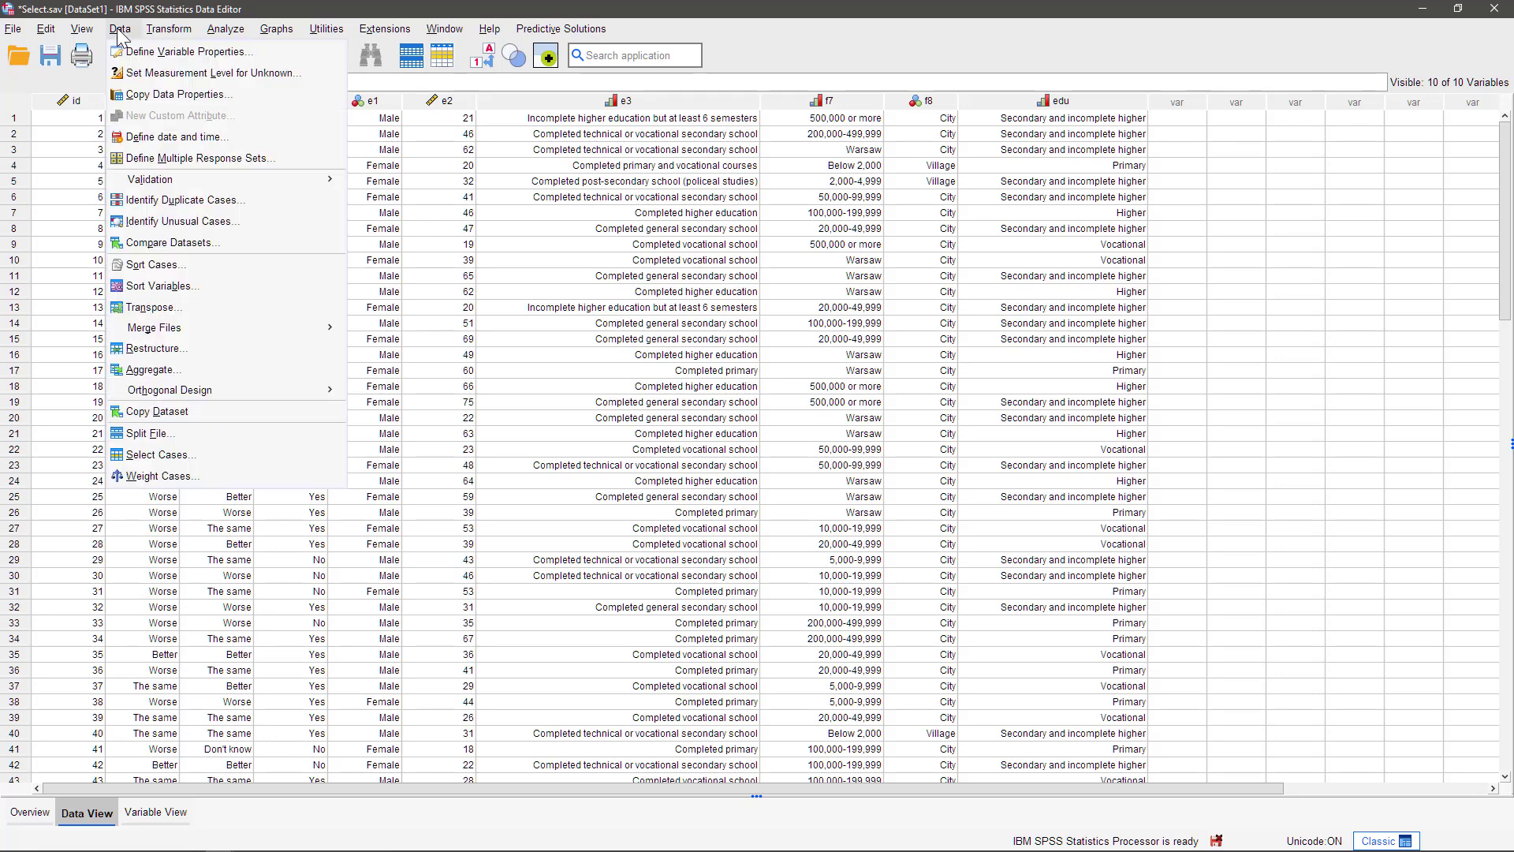
left_click(160, 462)
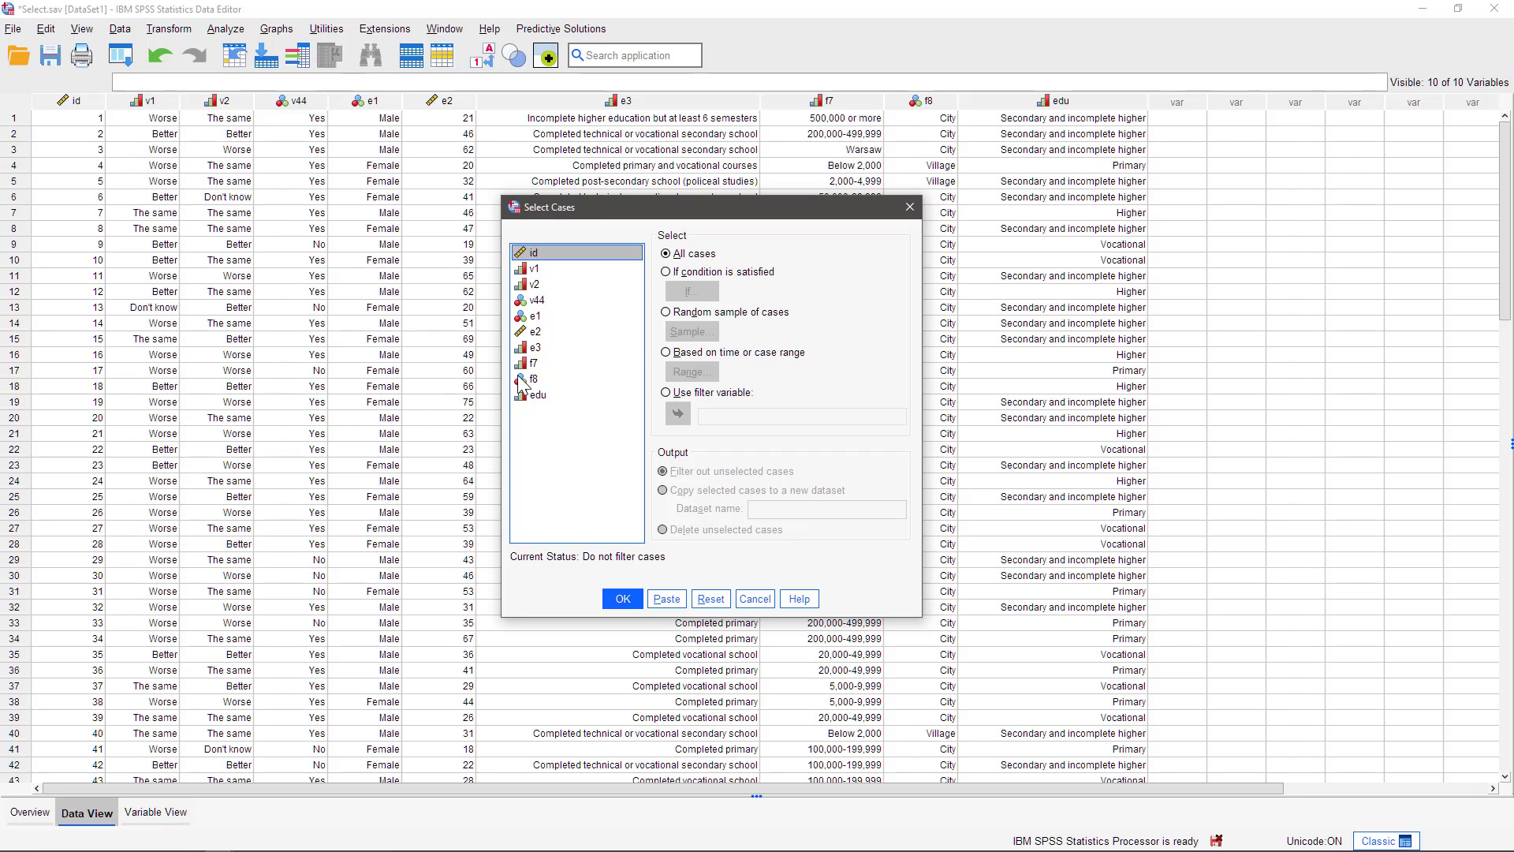
left_click(755, 279)
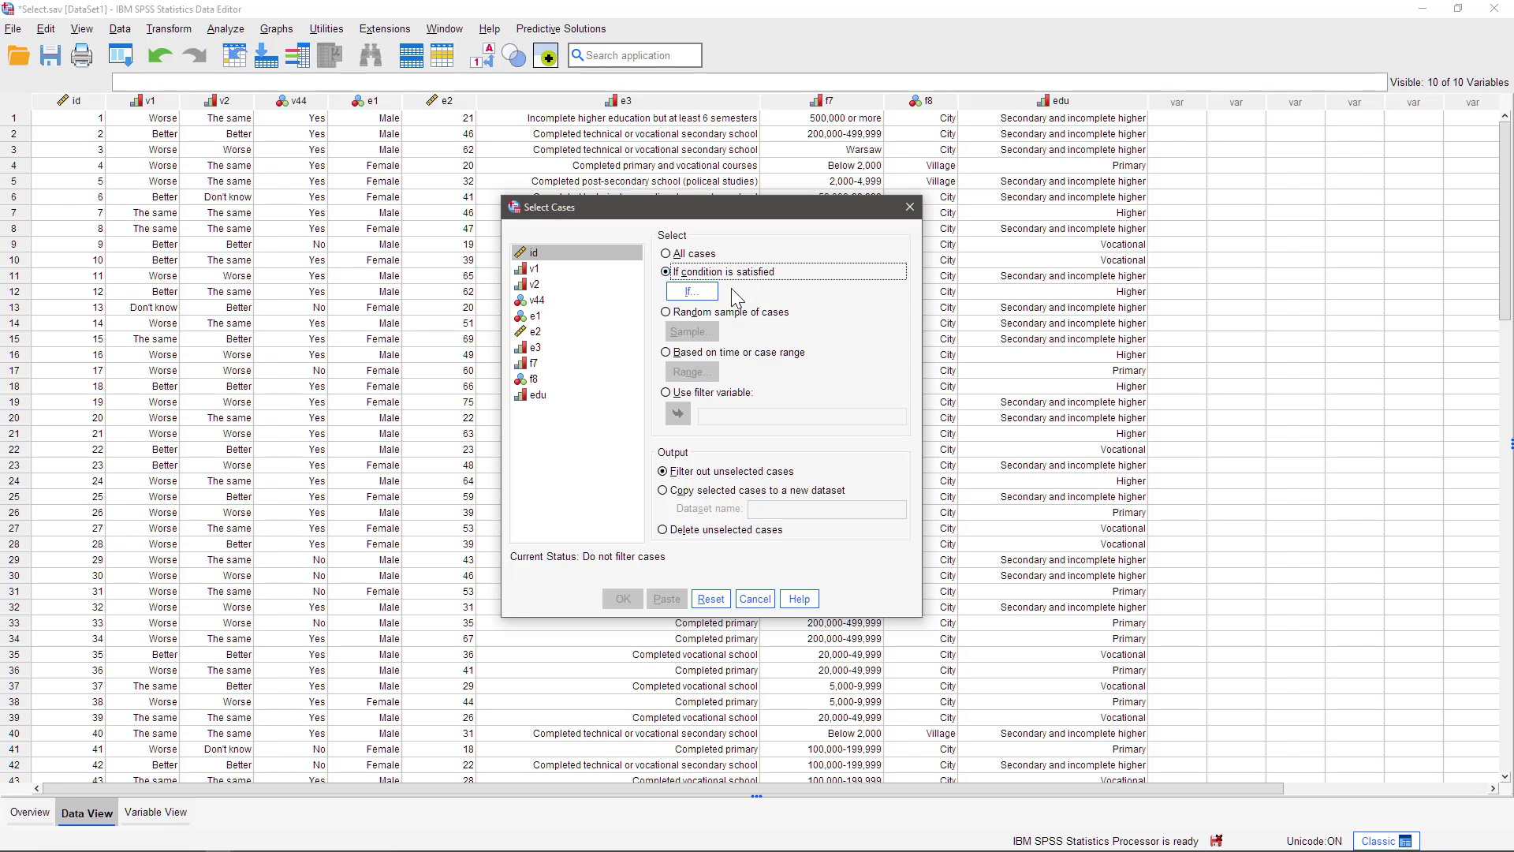
left_click(709, 292)
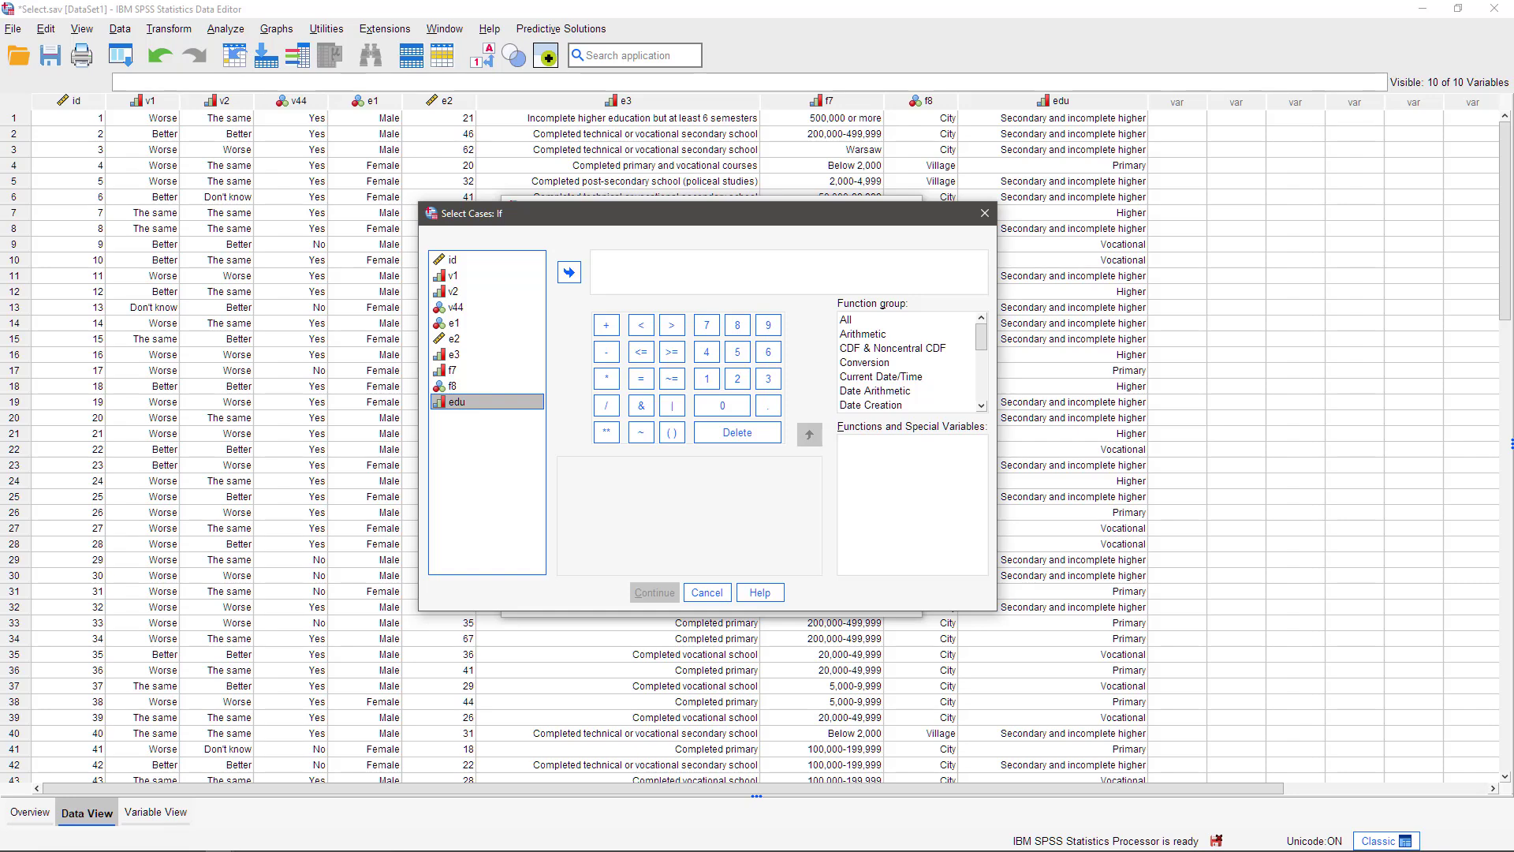
- Inspect the variable information and value labels of variable f8
left_click(455, 387)
right_click(456, 386)
left_click(533, 517)
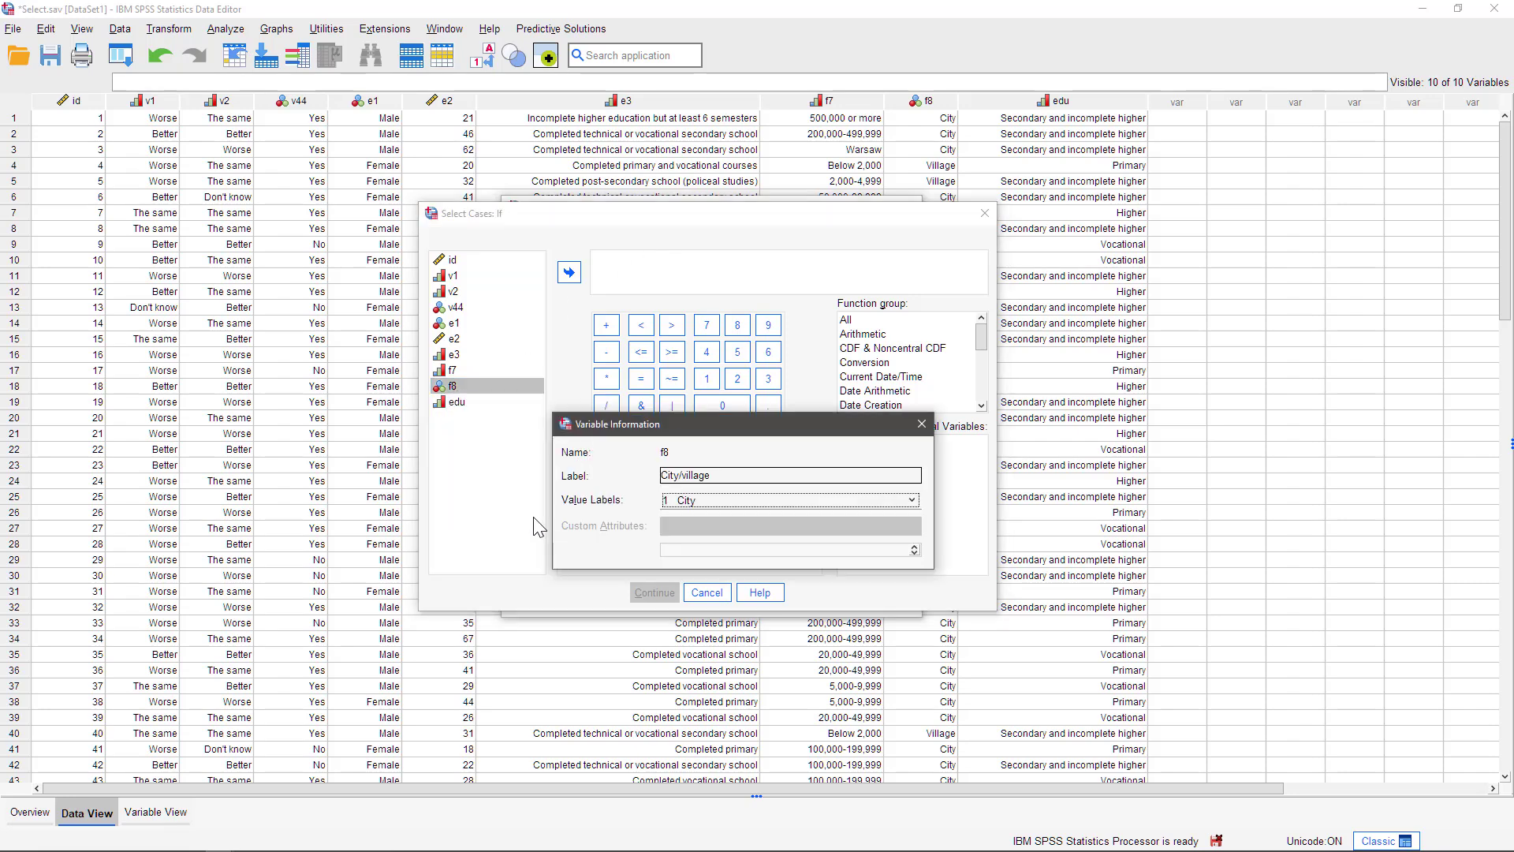
left_click(734, 500)
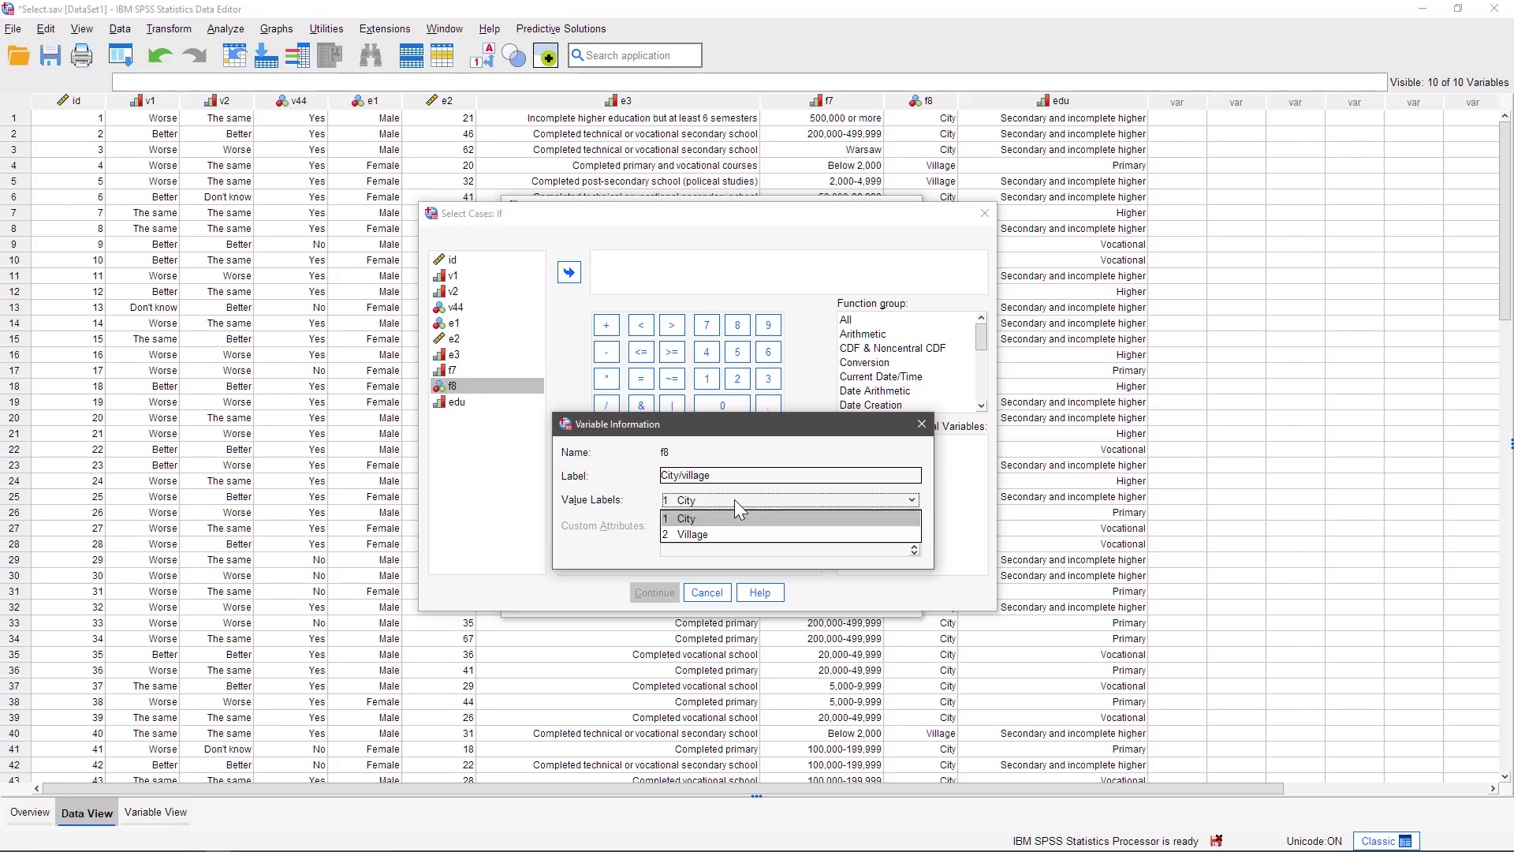
left_click(920, 424)
- Enter the selection condition f8 = 2 and confirm it
left_click(567, 274)
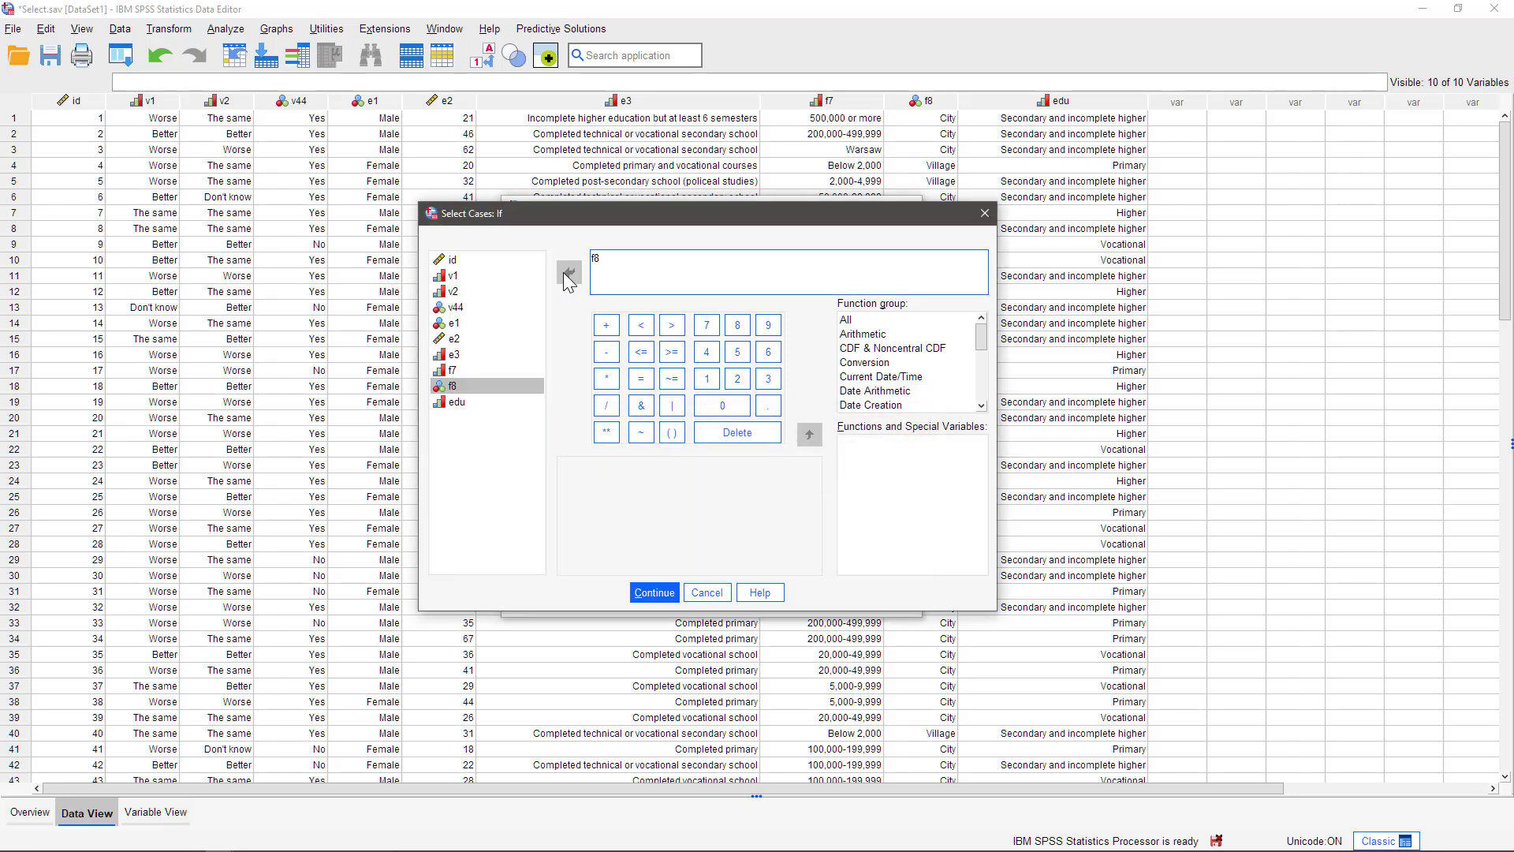
left_click(642, 378)
type("2")
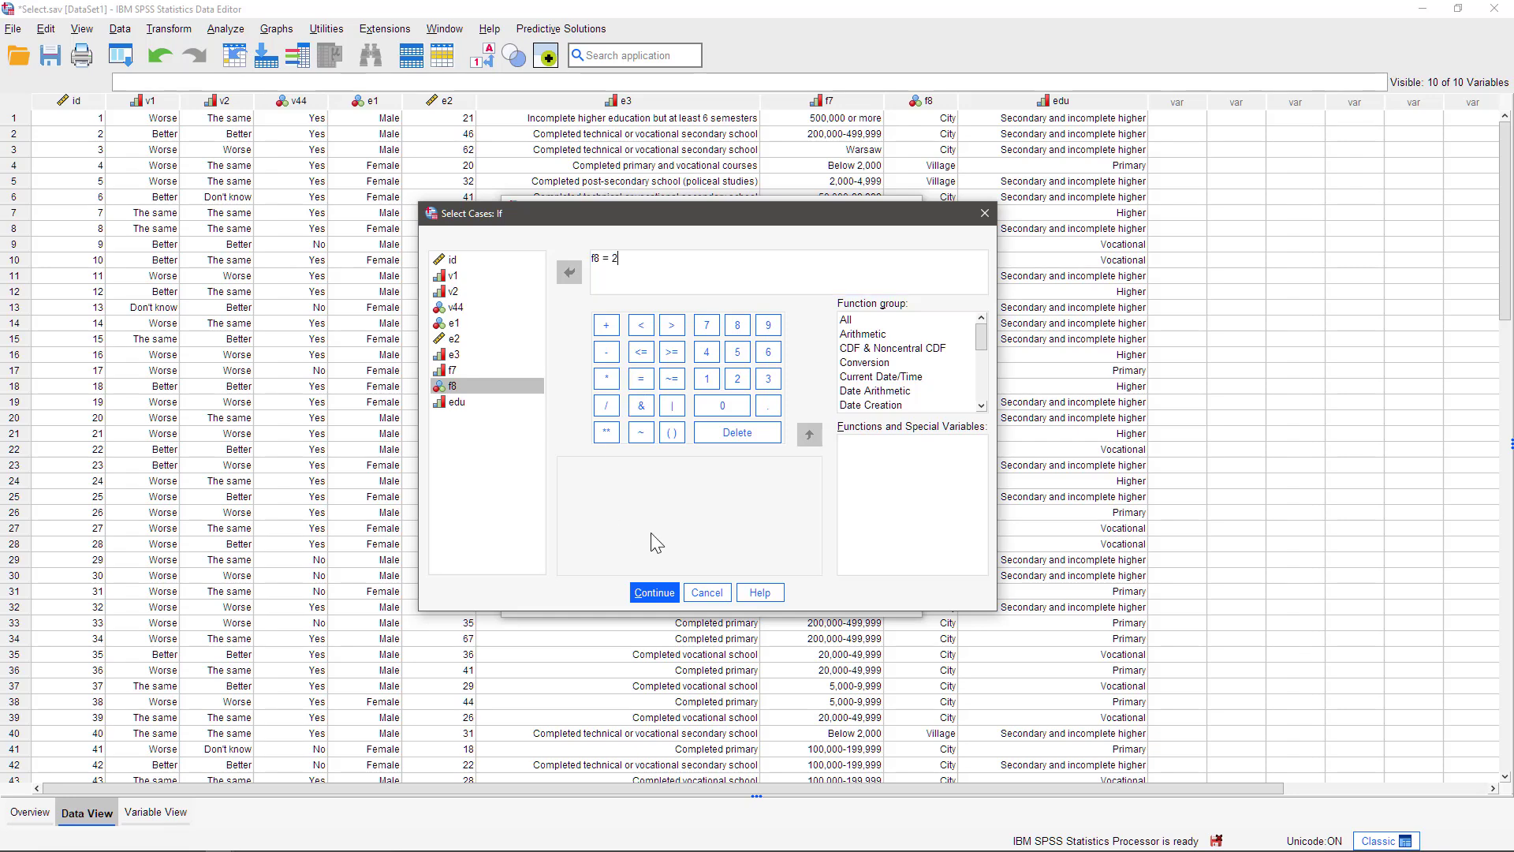
left_click(654, 595)
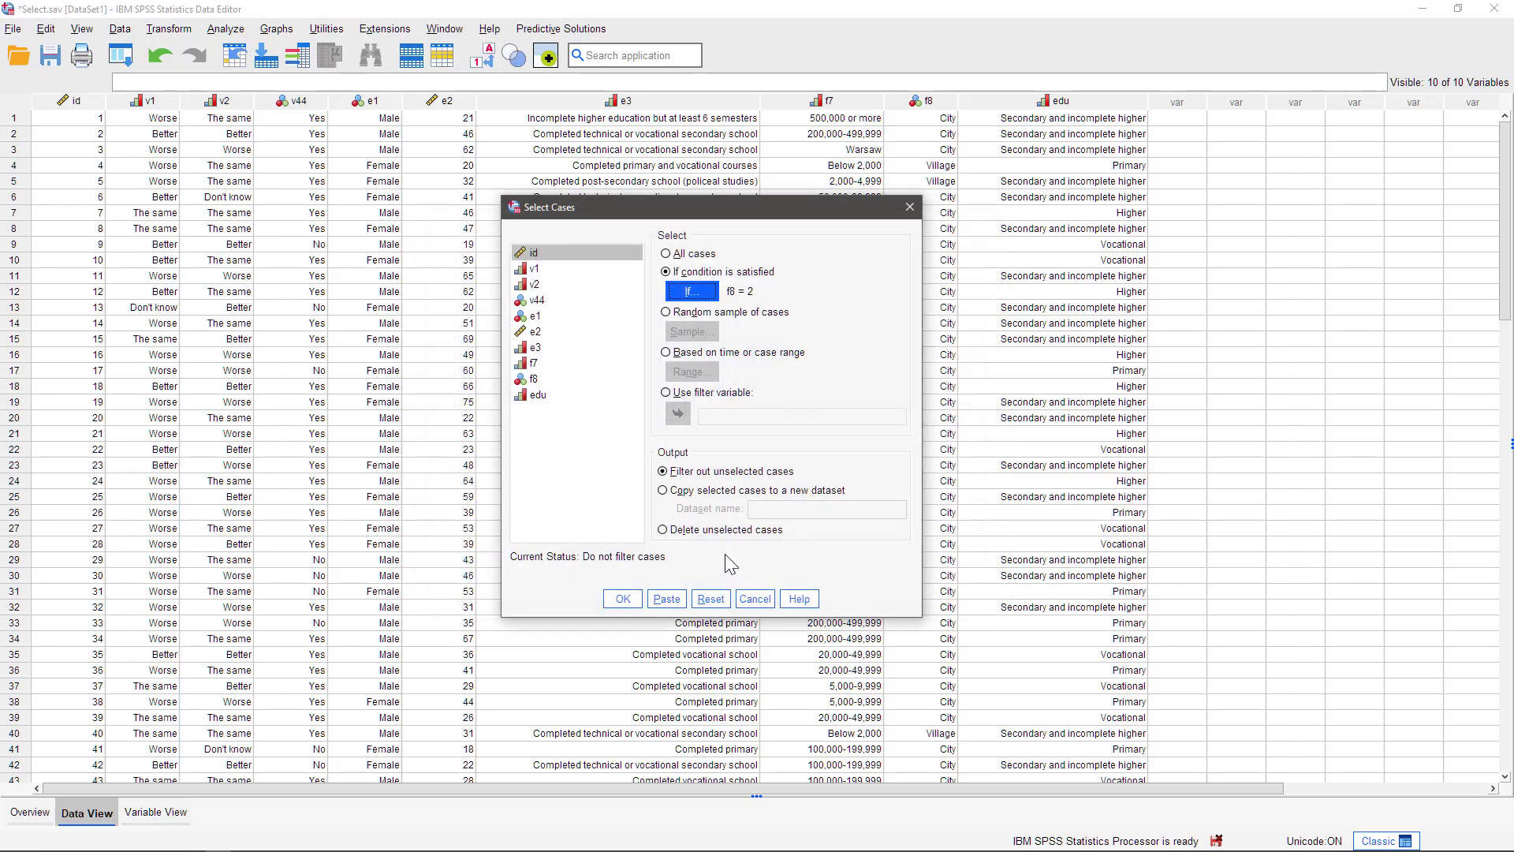
- Set up a random sample of exactly 10 cases from the first 50 cases
left_click(713, 315)
left_click(711, 331)
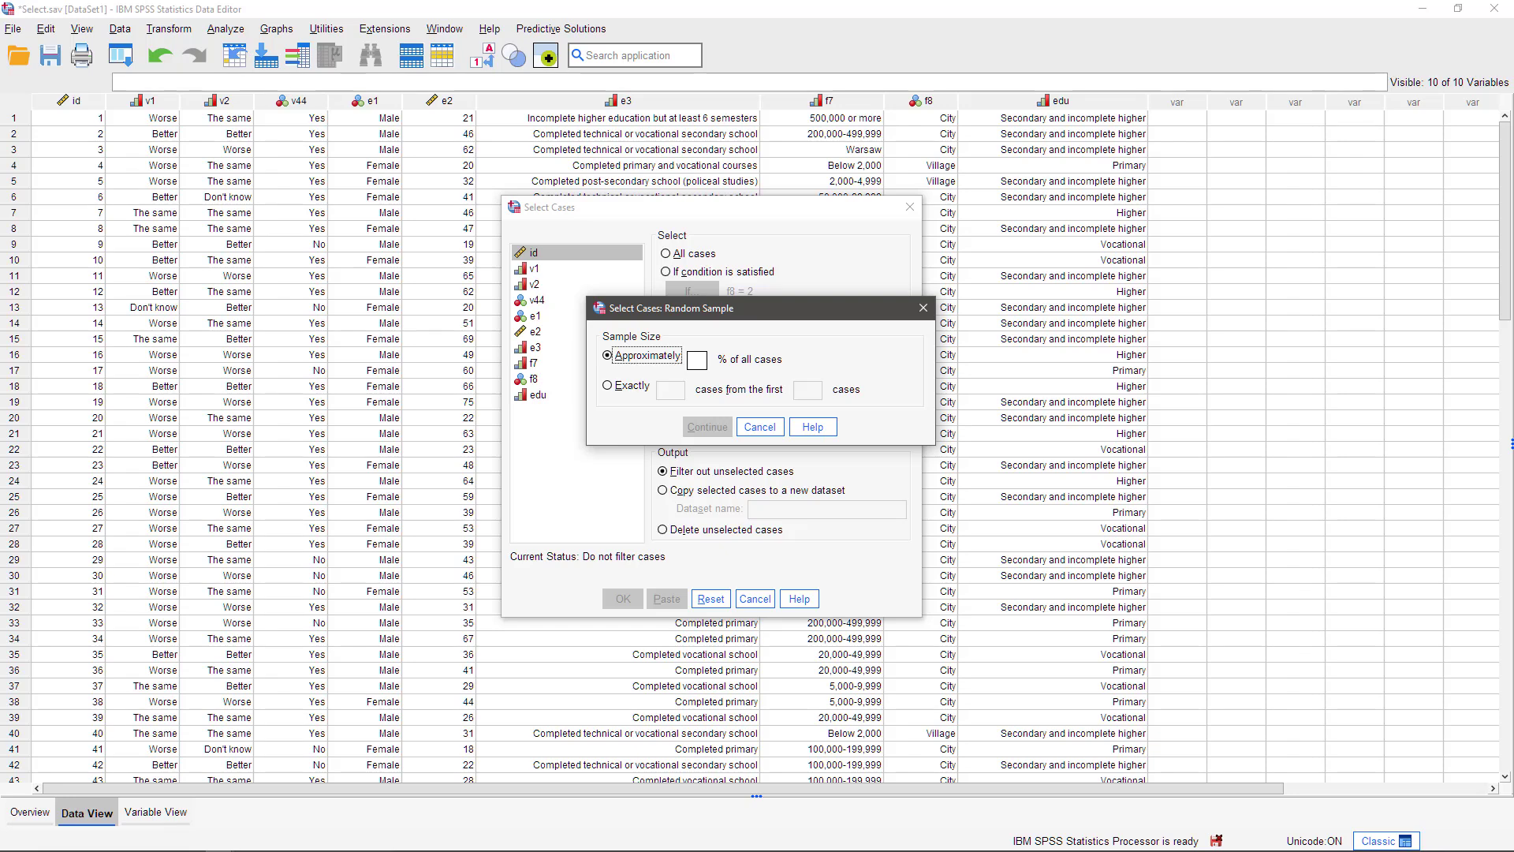
left_click(629, 388)
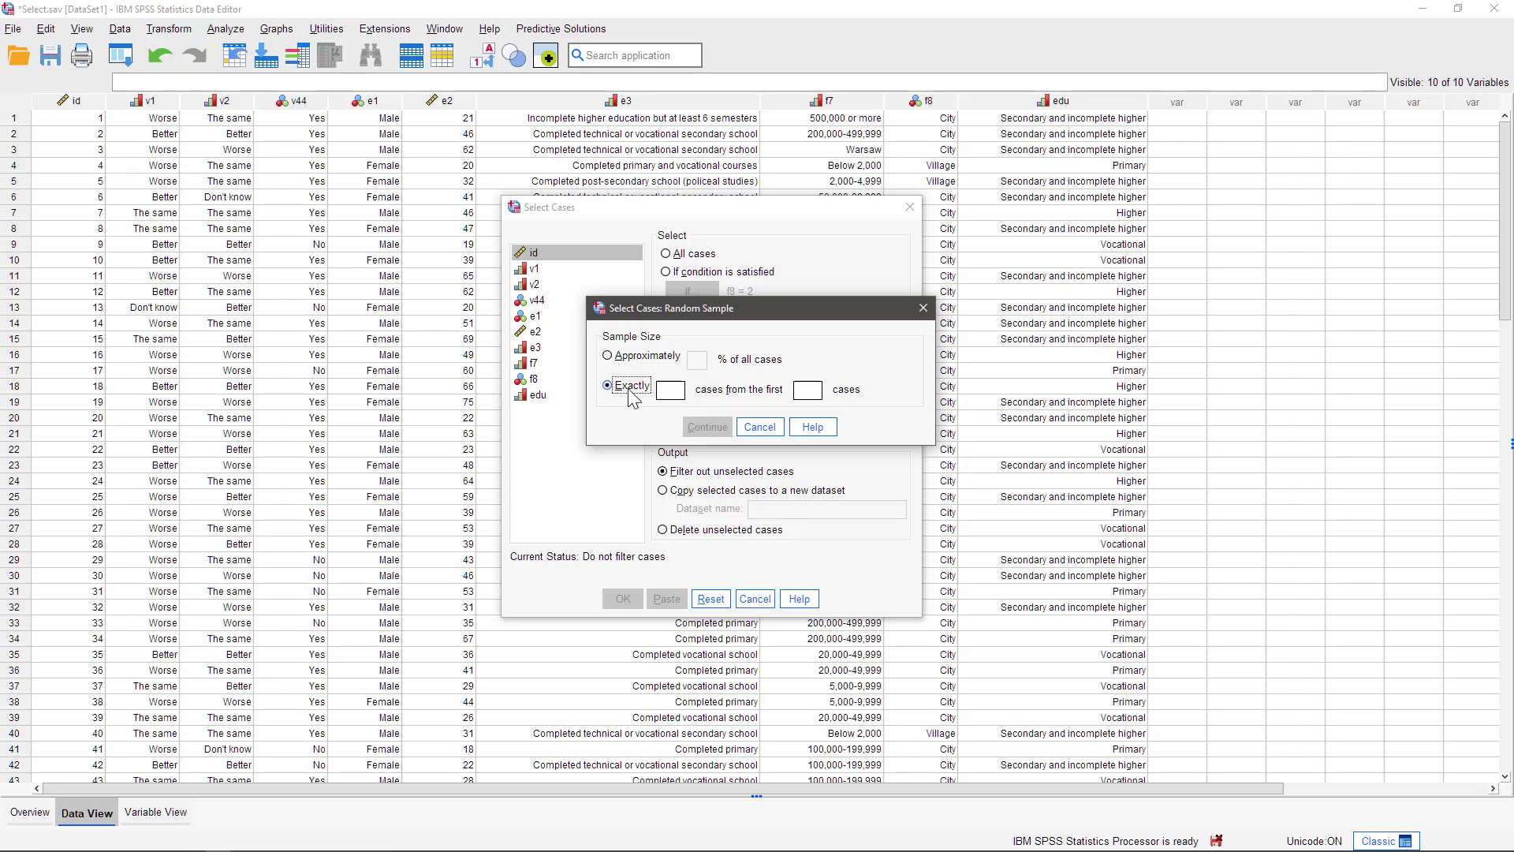
left_click(676, 392)
type("10")
left_click(804, 388)
type("50")
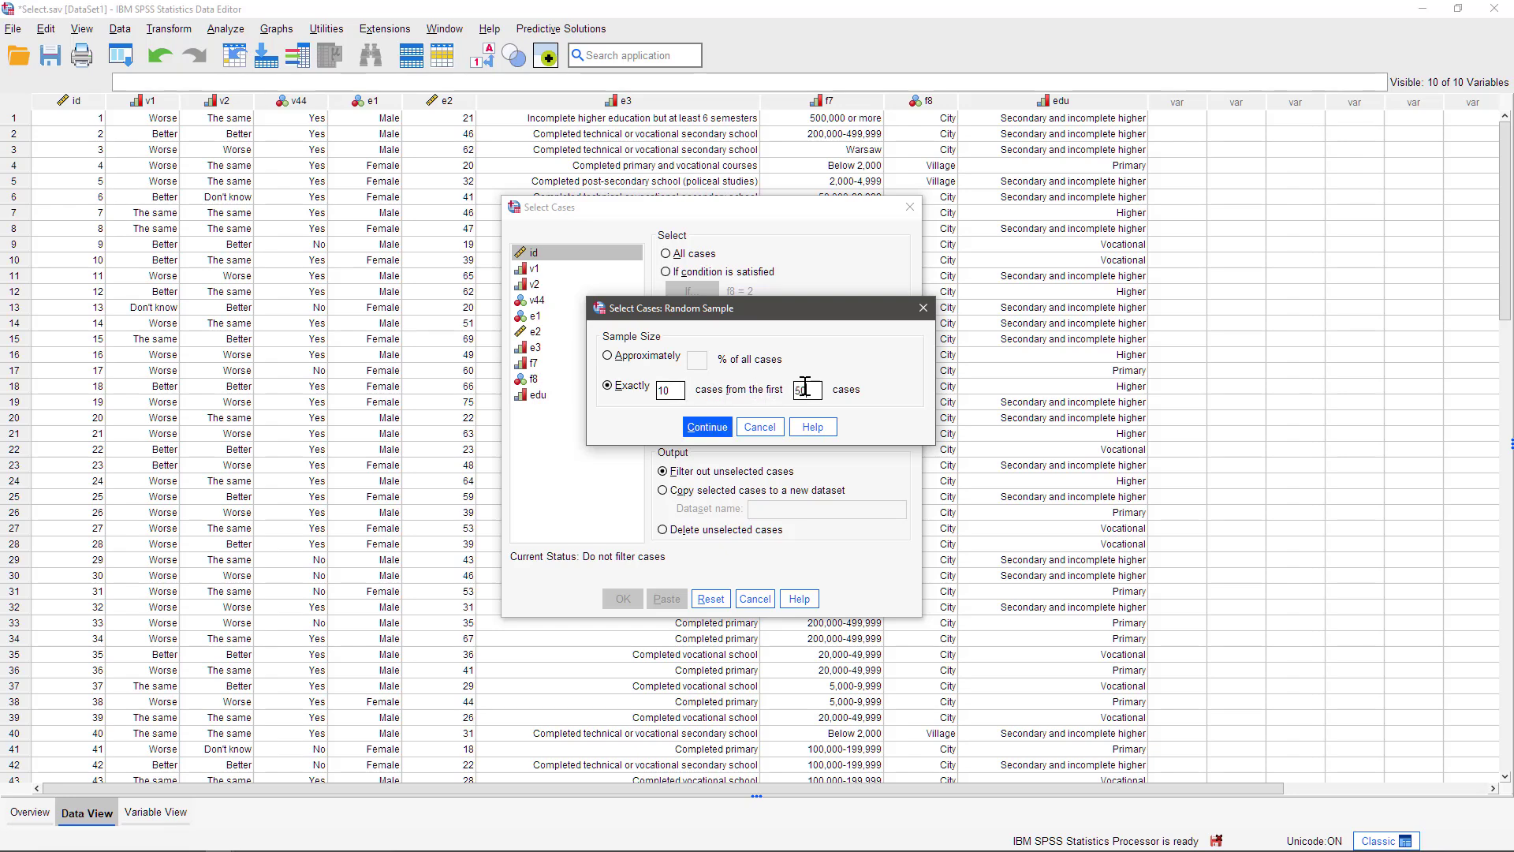
left_click(720, 429)
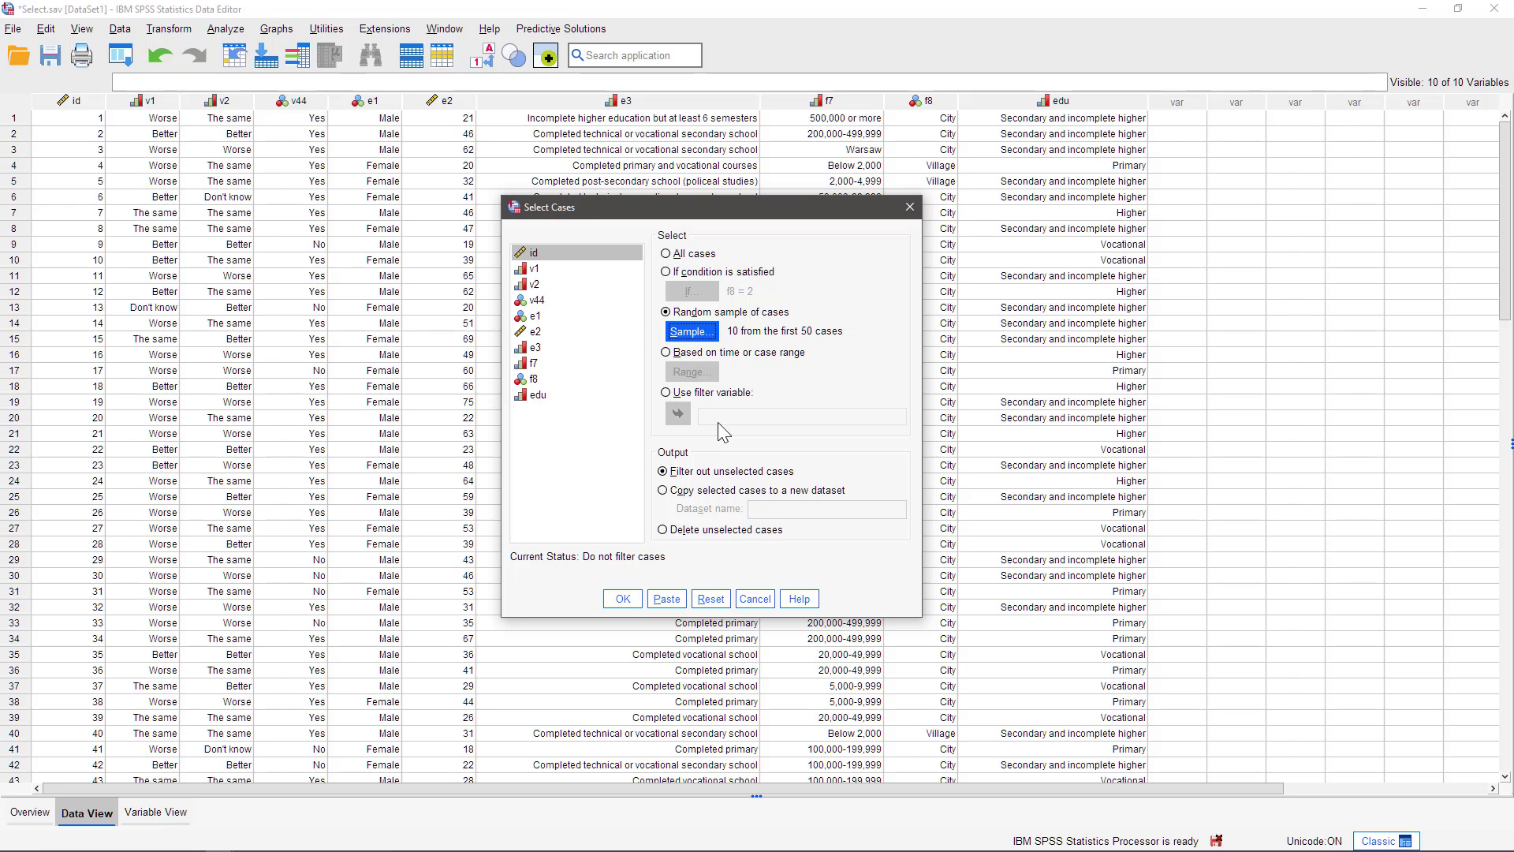
- Try the time or case range option and close its range dialog without entering values
left_click(749, 352)
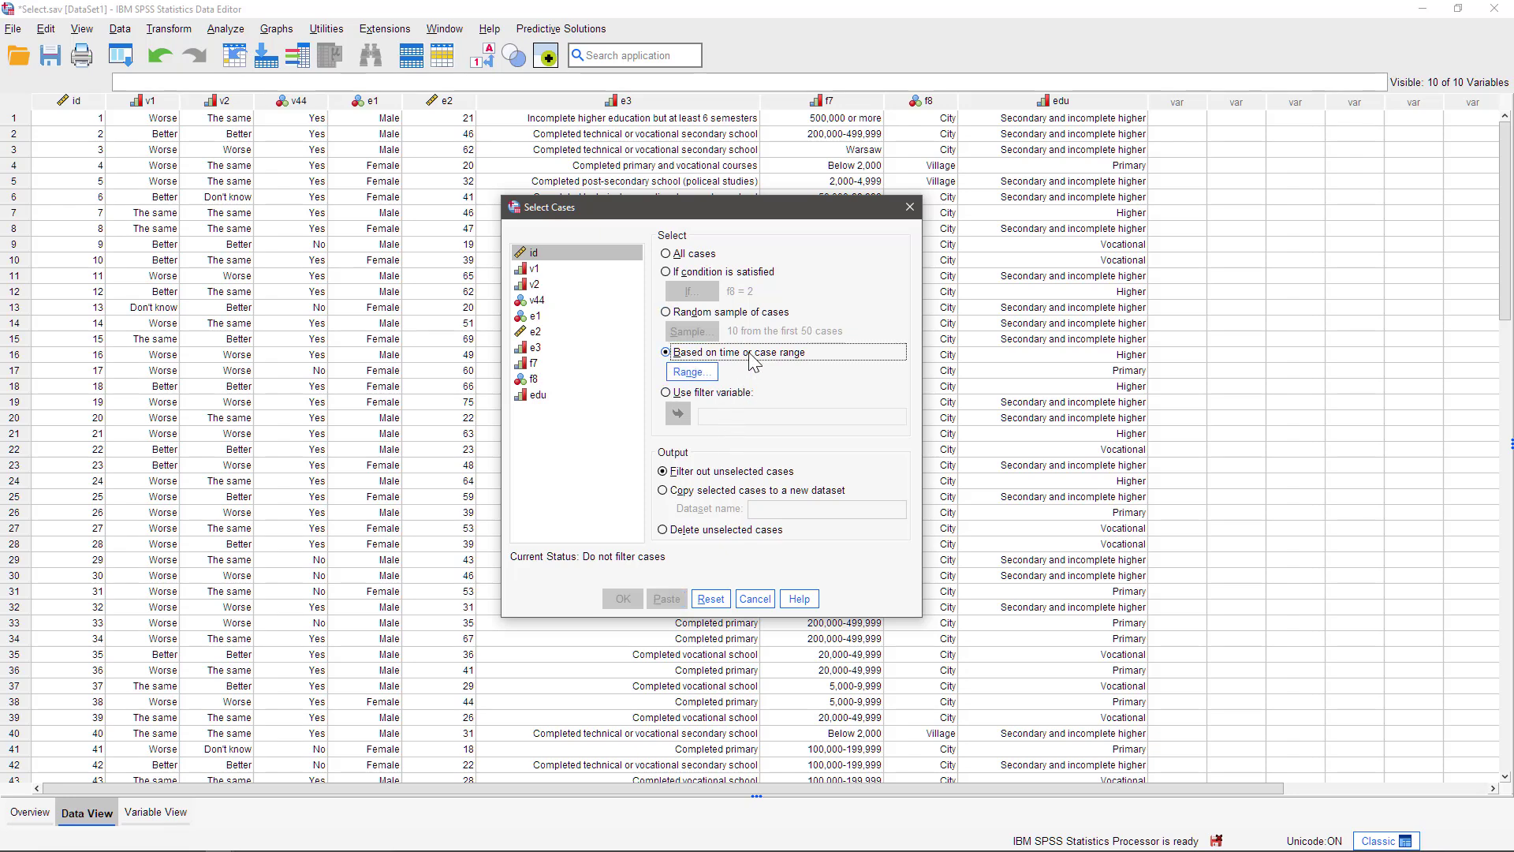
left_click(708, 370)
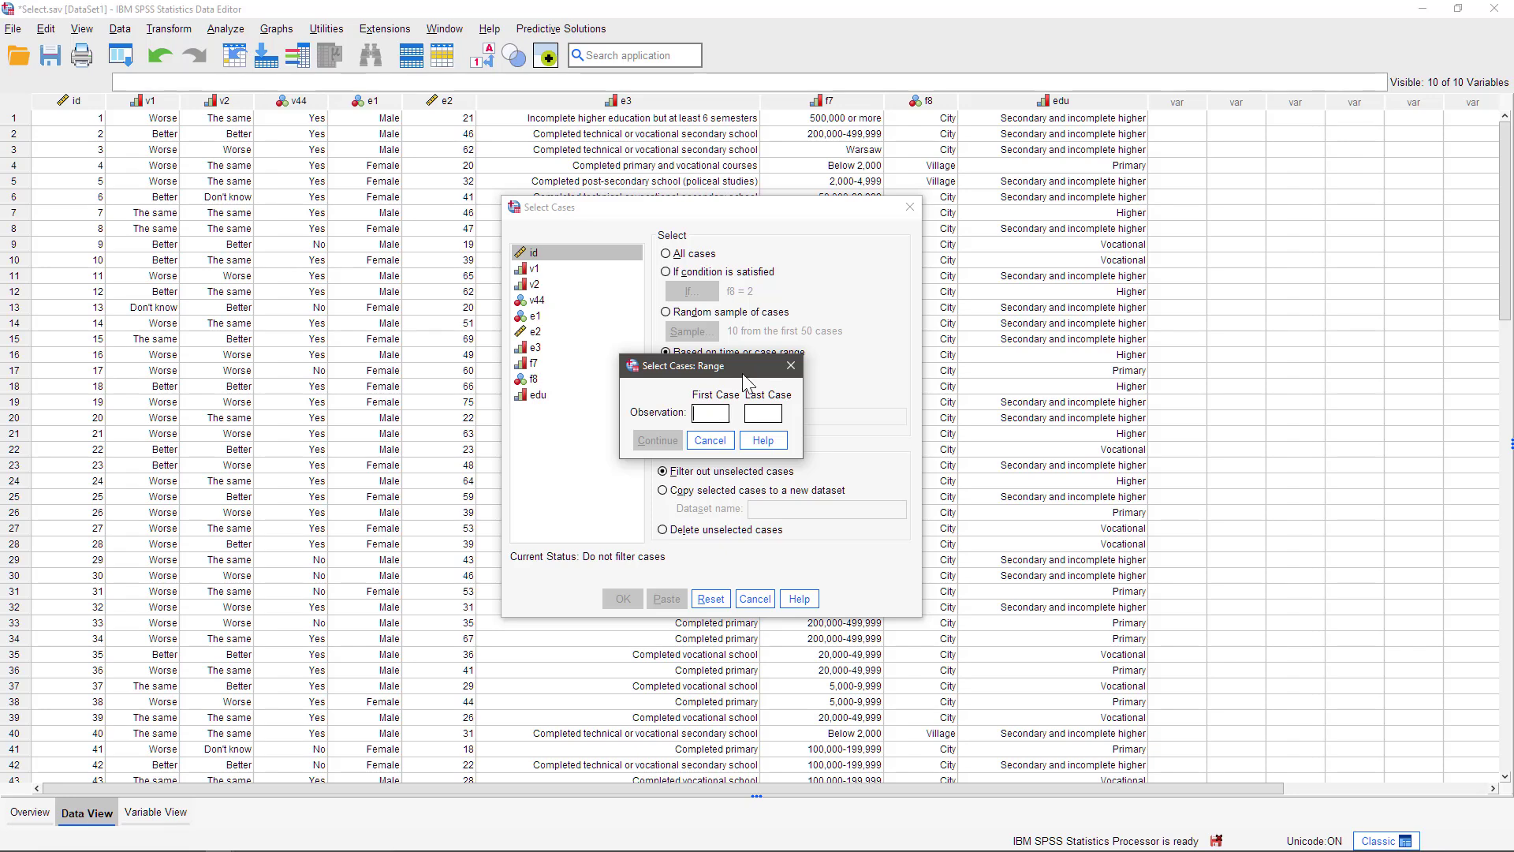
left_click(714, 441)
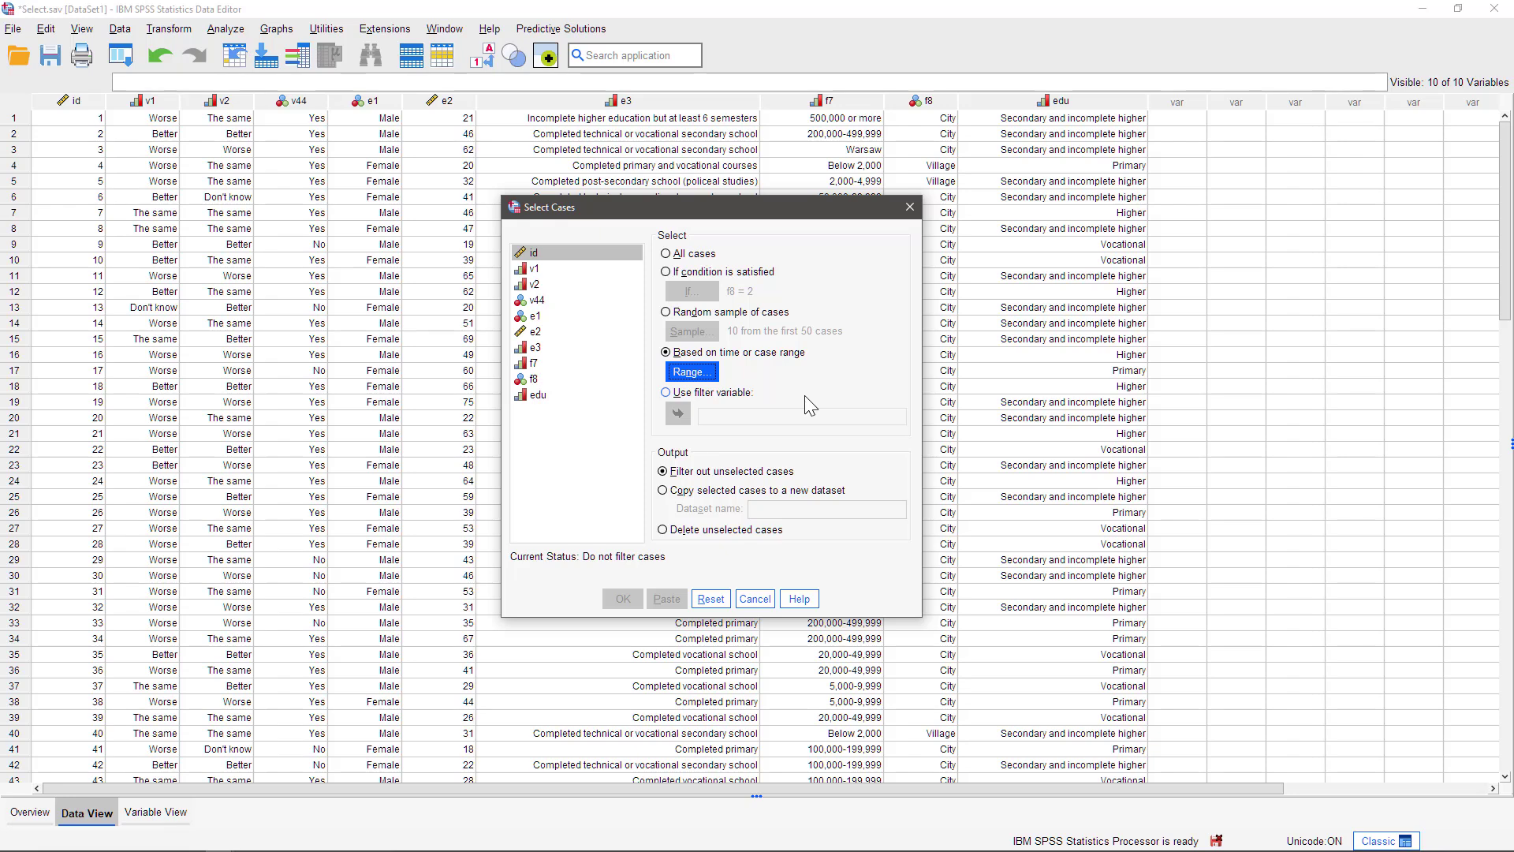
- Switch back to selecting cases by the f8 = 2 condition and apply the filter
left_click(757, 272)
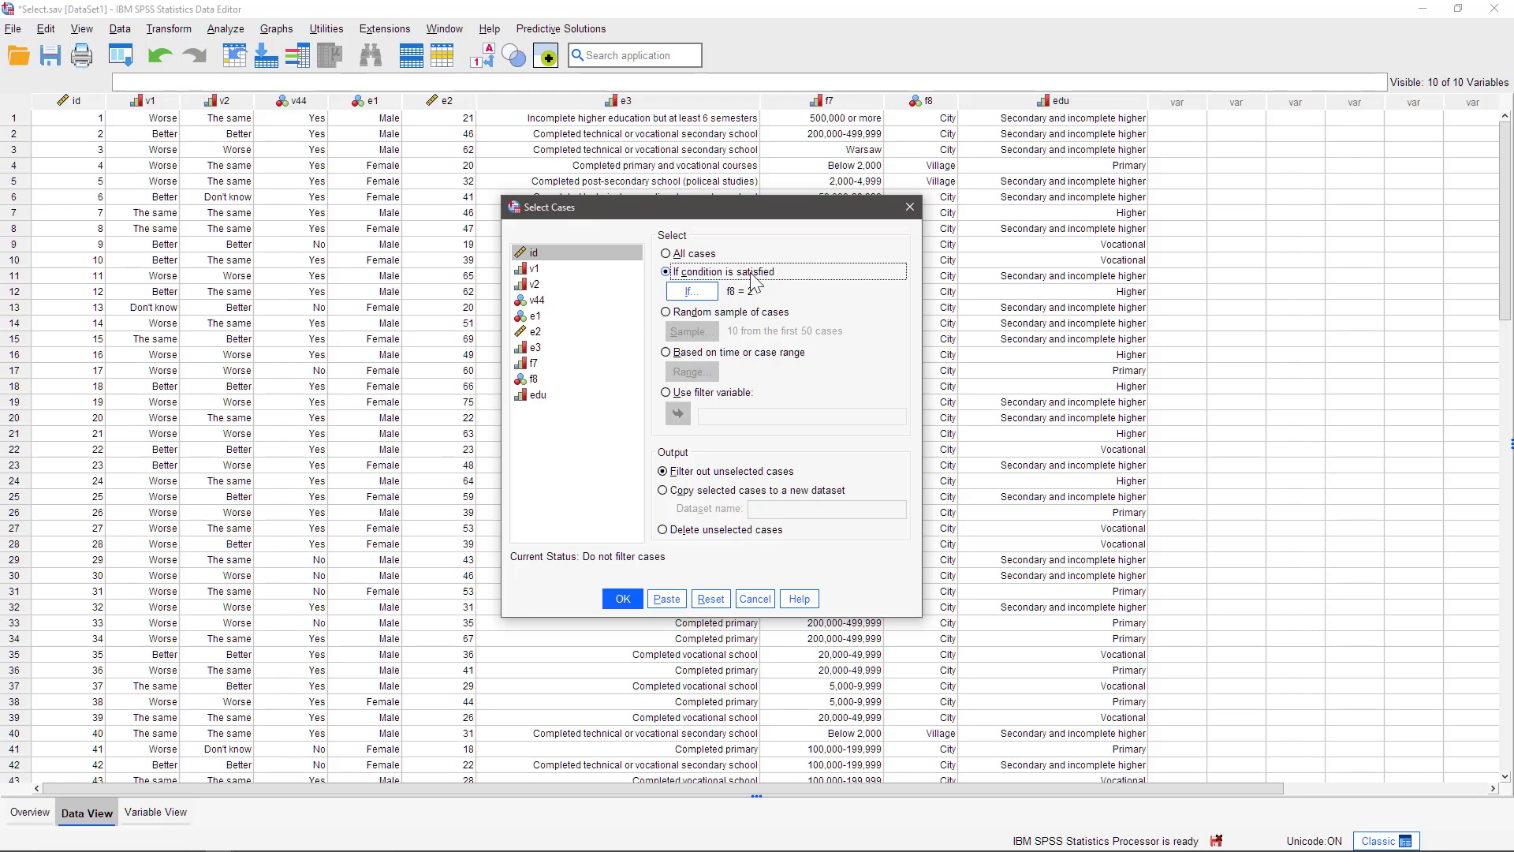
left_click(622, 600)
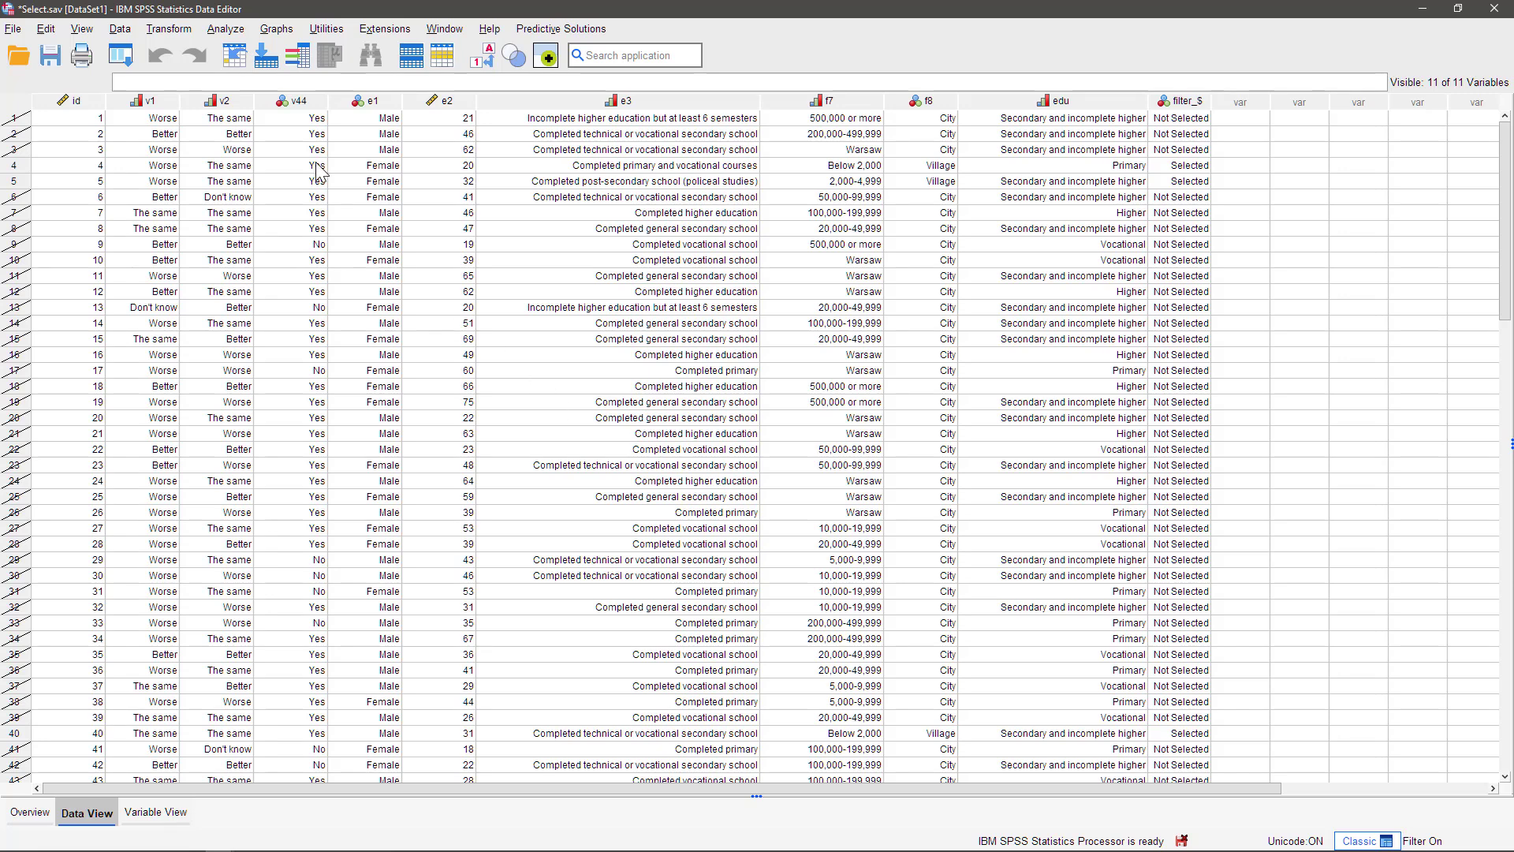
- Open the Frequencies dialog and switch the source list to show variable labels
left_click(224, 30)
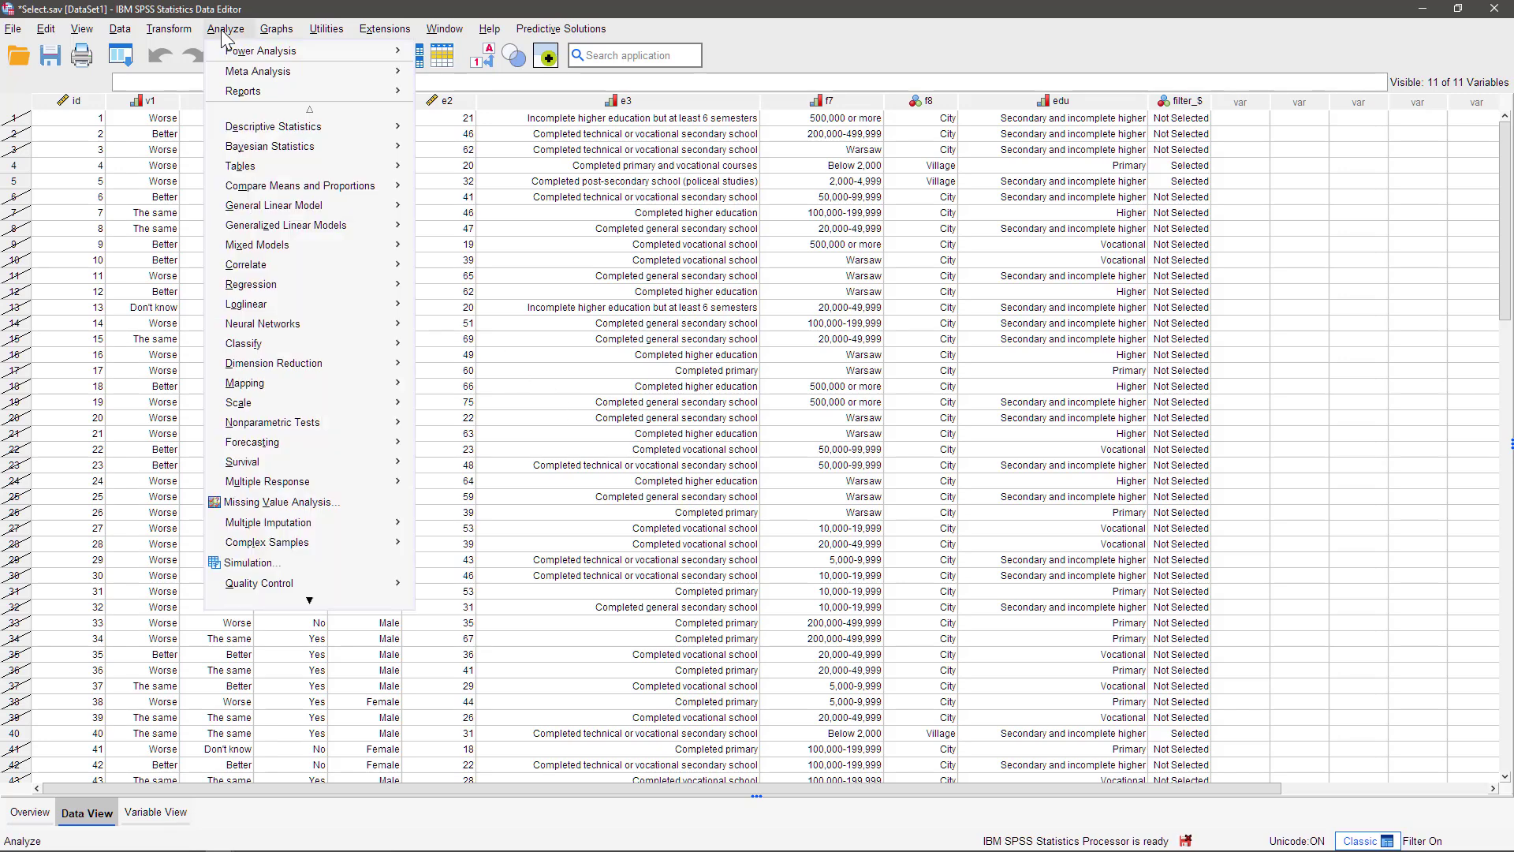
mouse_move(301, 128)
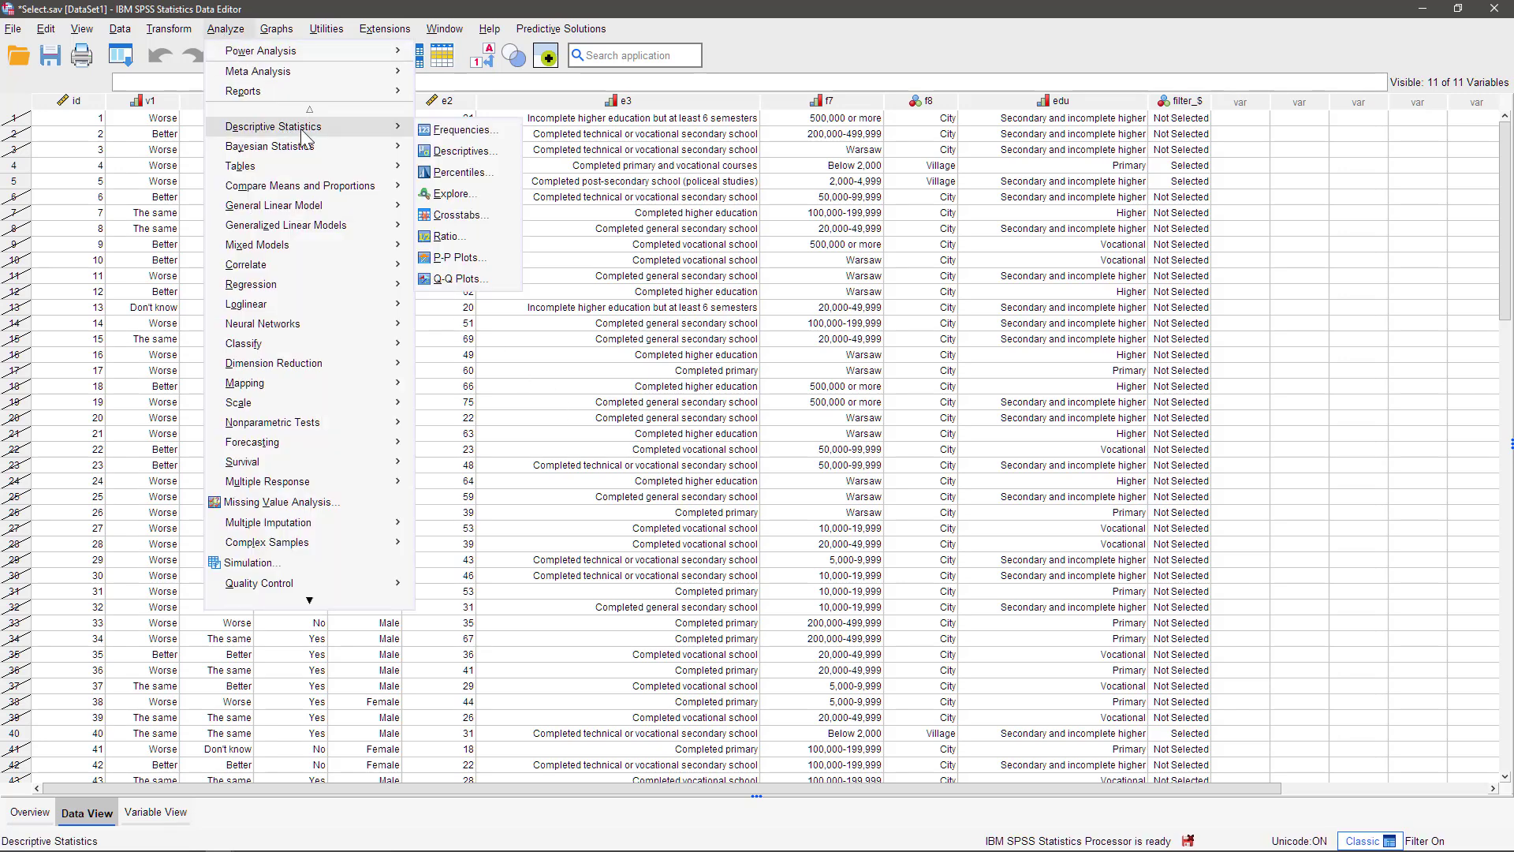
left_click(446, 130)
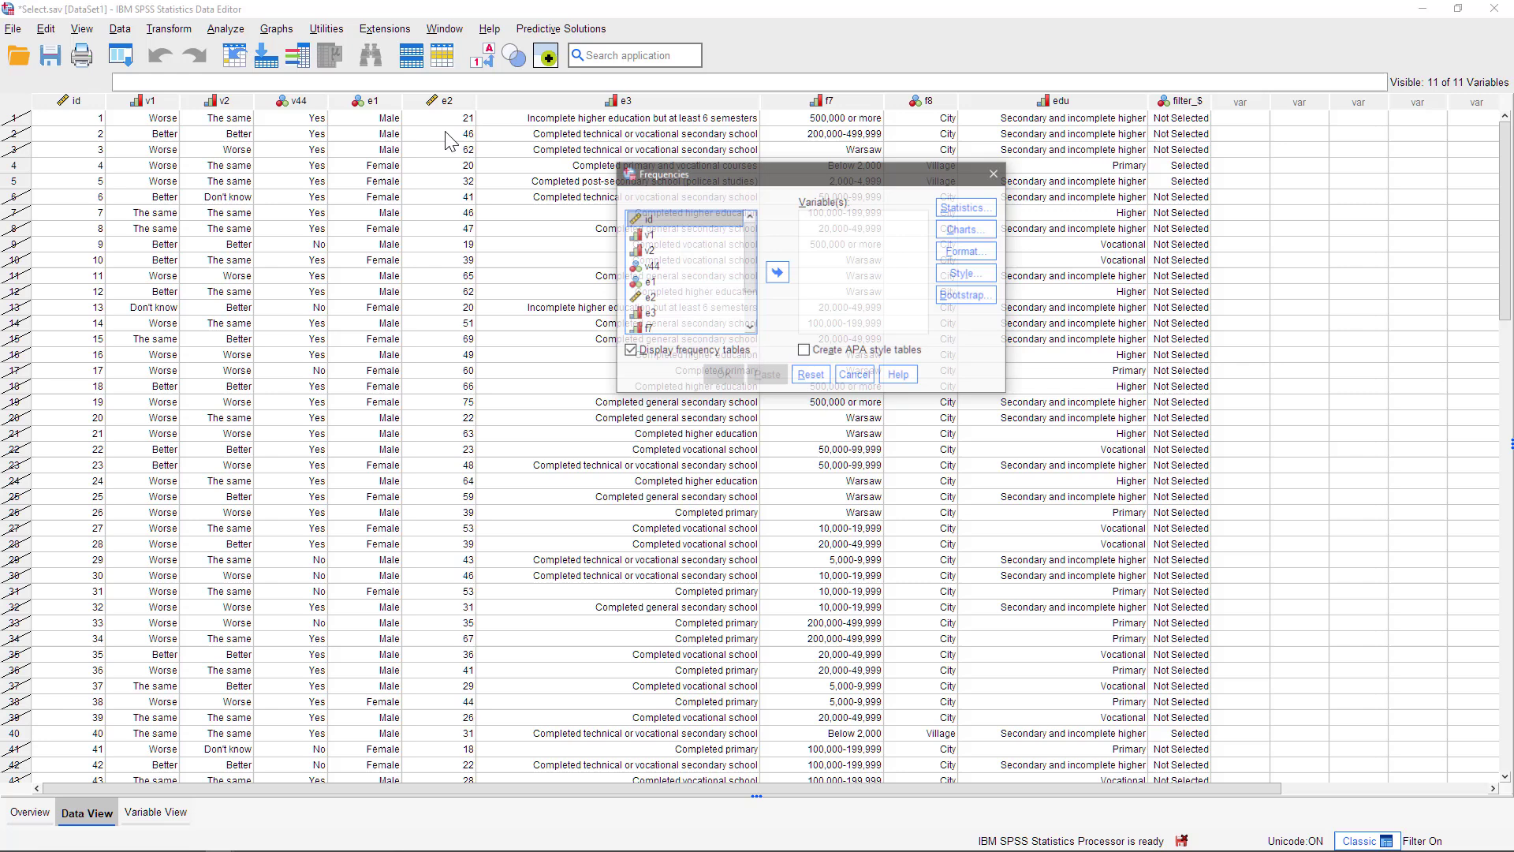
right_click(685, 235)
left_click(722, 277)
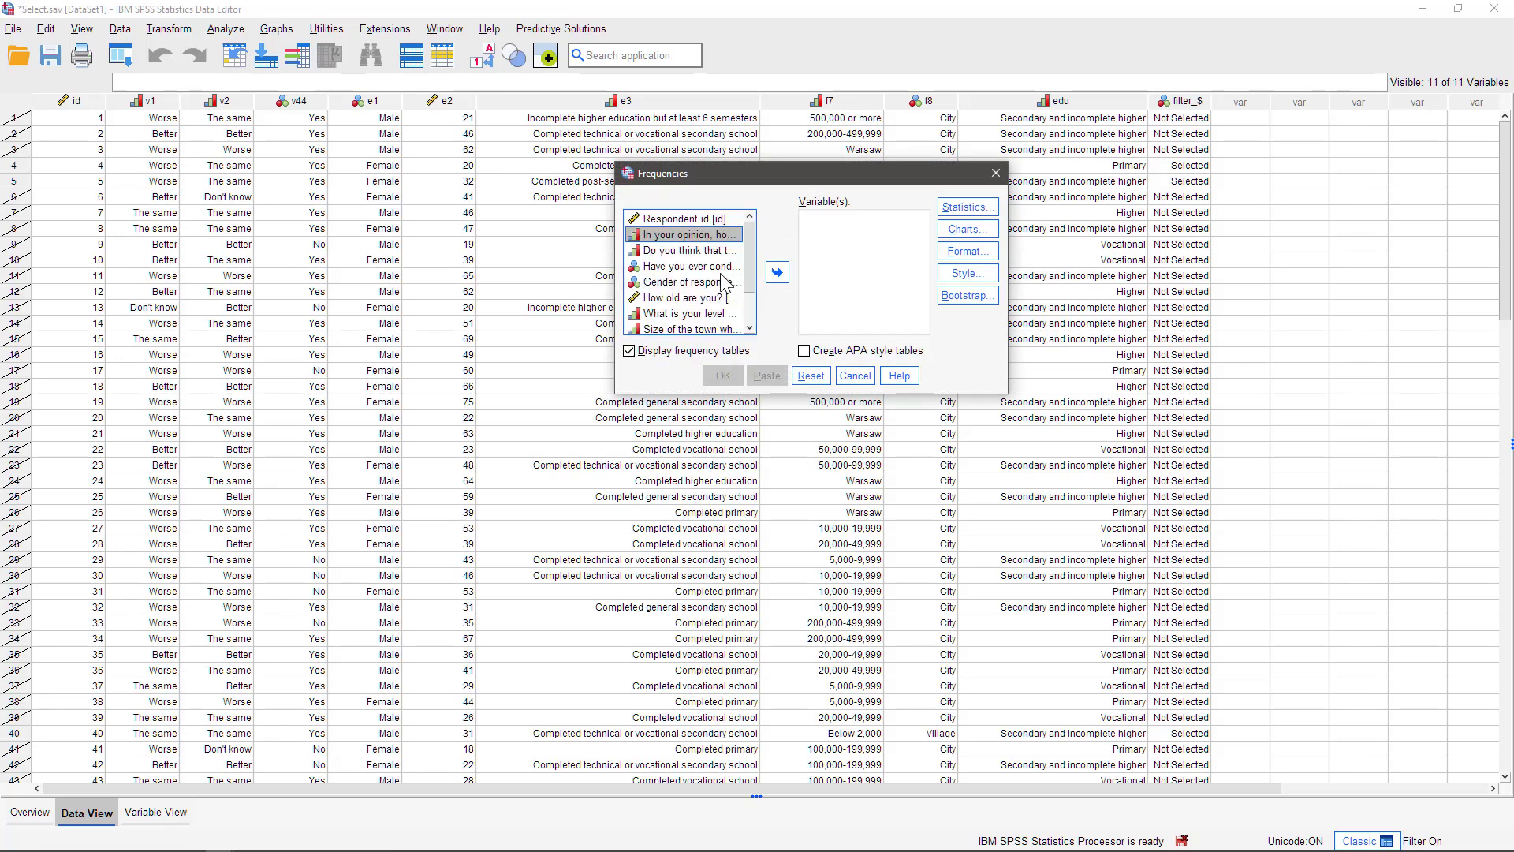
- Add Gender of respondent to the variables and run the frequency table
left_click(690, 284)
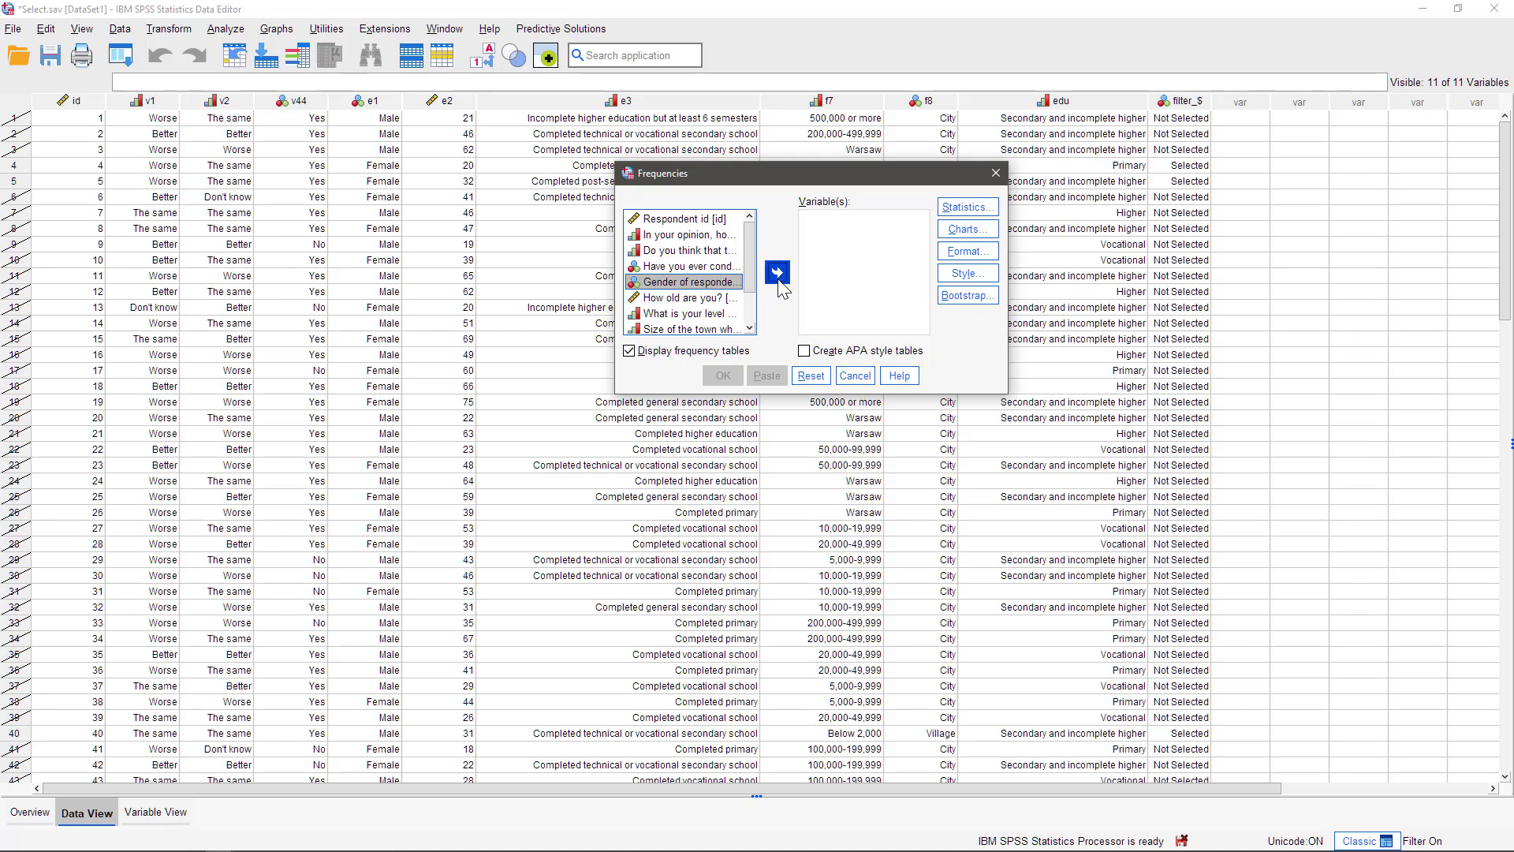
left_click(777, 272)
left_click(722, 376)
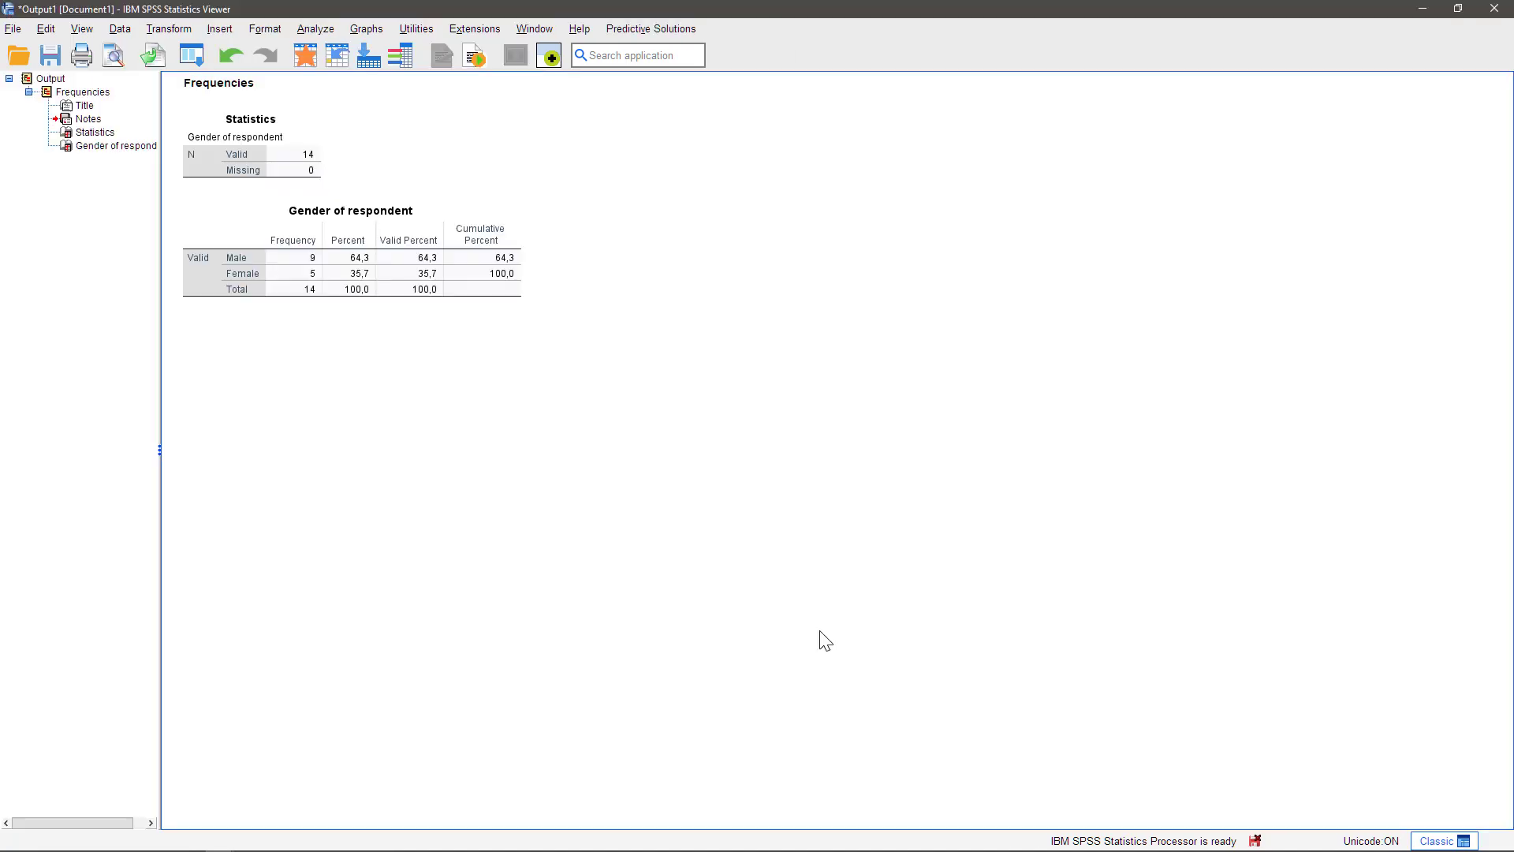